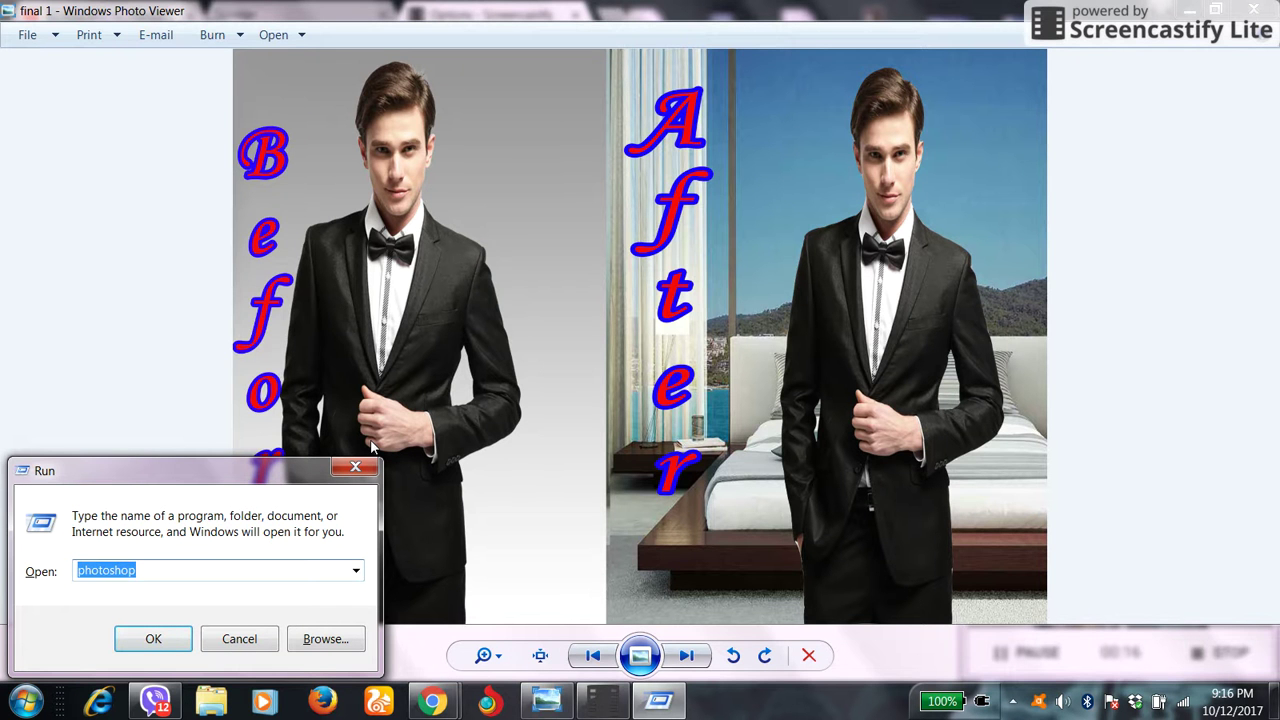
Launch Photoshop through the Run dialog and dismiss the Adobe registration prompt
text(pho)
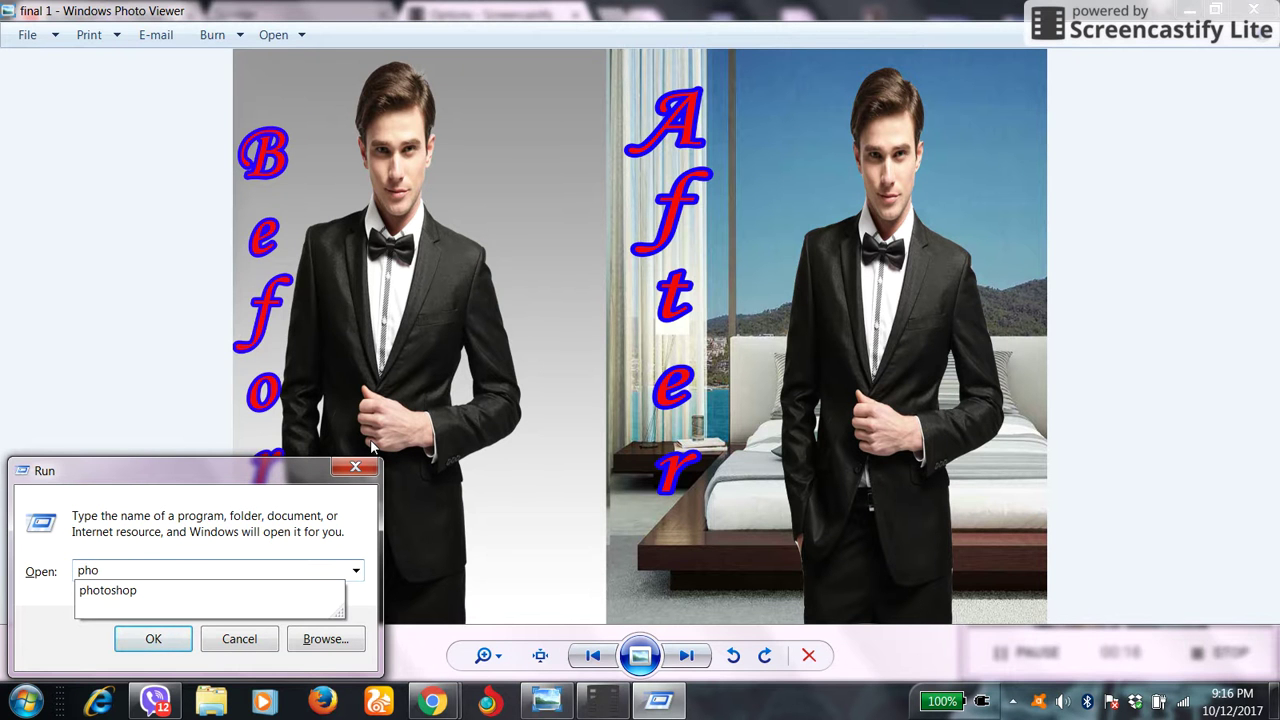
key(Down)
key(Return)
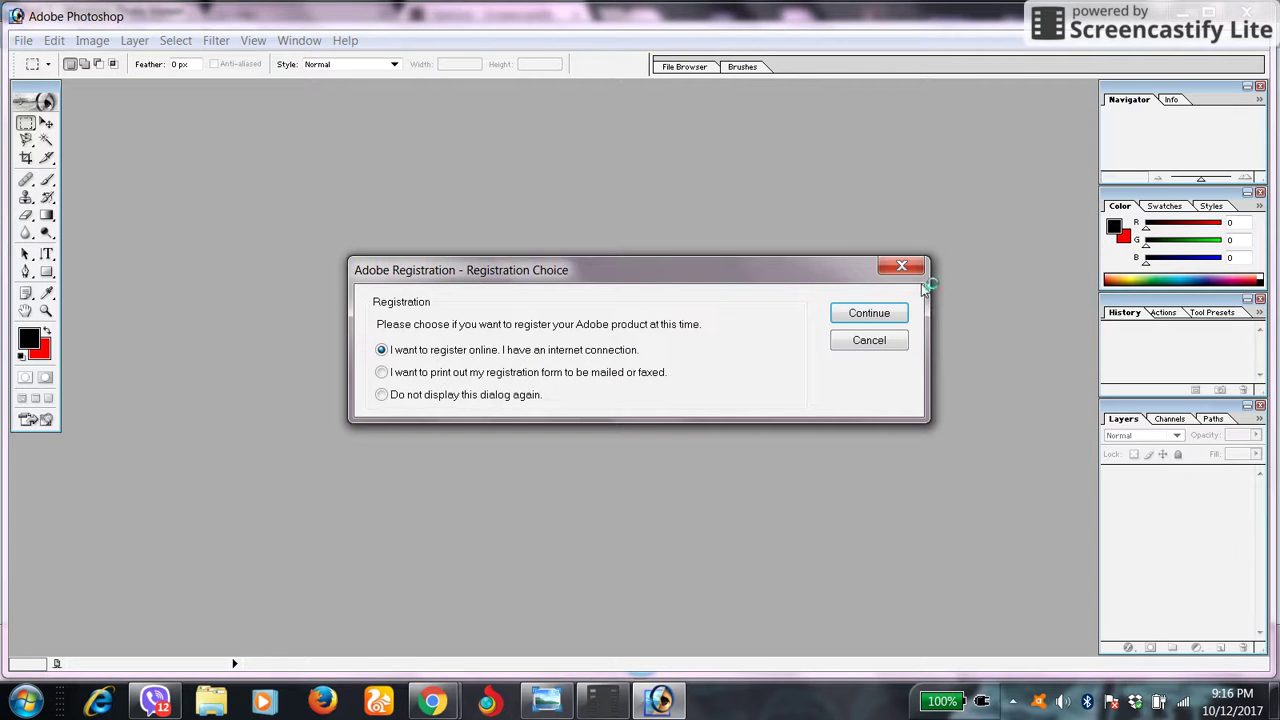
click(901, 265)
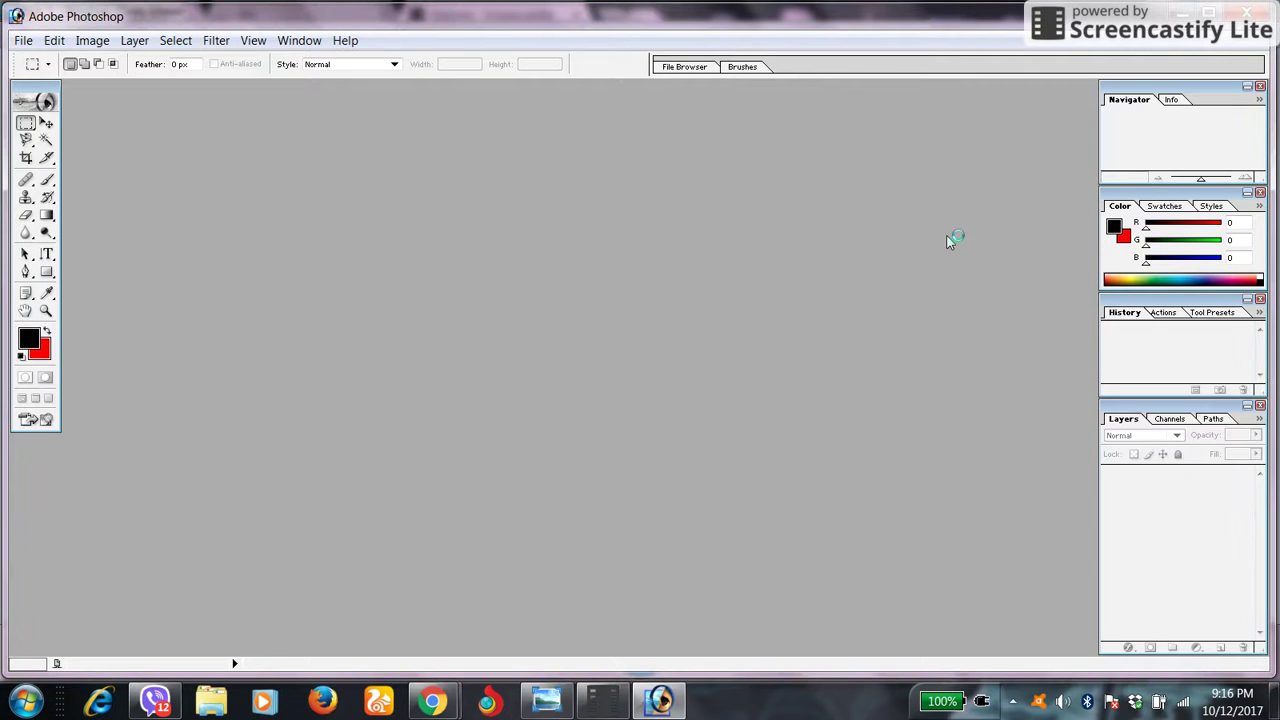
Open the mens_gentleman_formal_wear JPEG from the Desktop and maximize its document window
double_click(777, 261)
drag(922, 165, 924, 320)
click(771, 354)
click(886, 456)
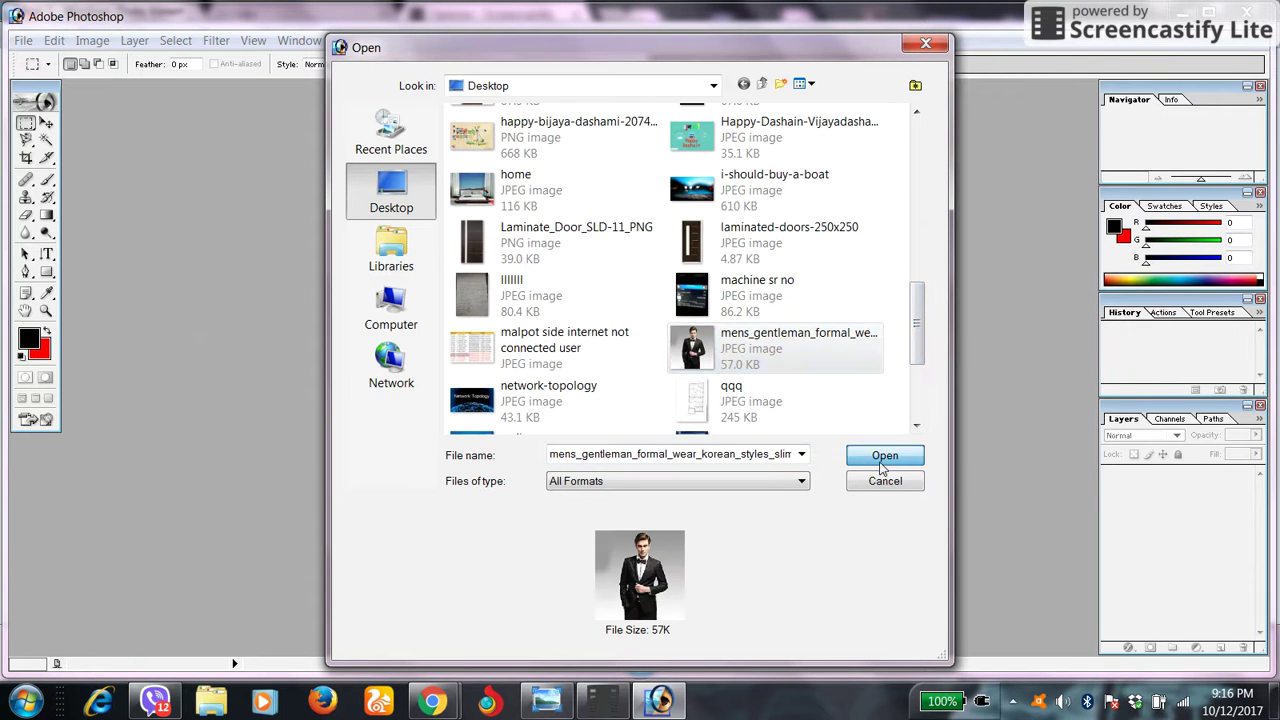
click(463, 101)
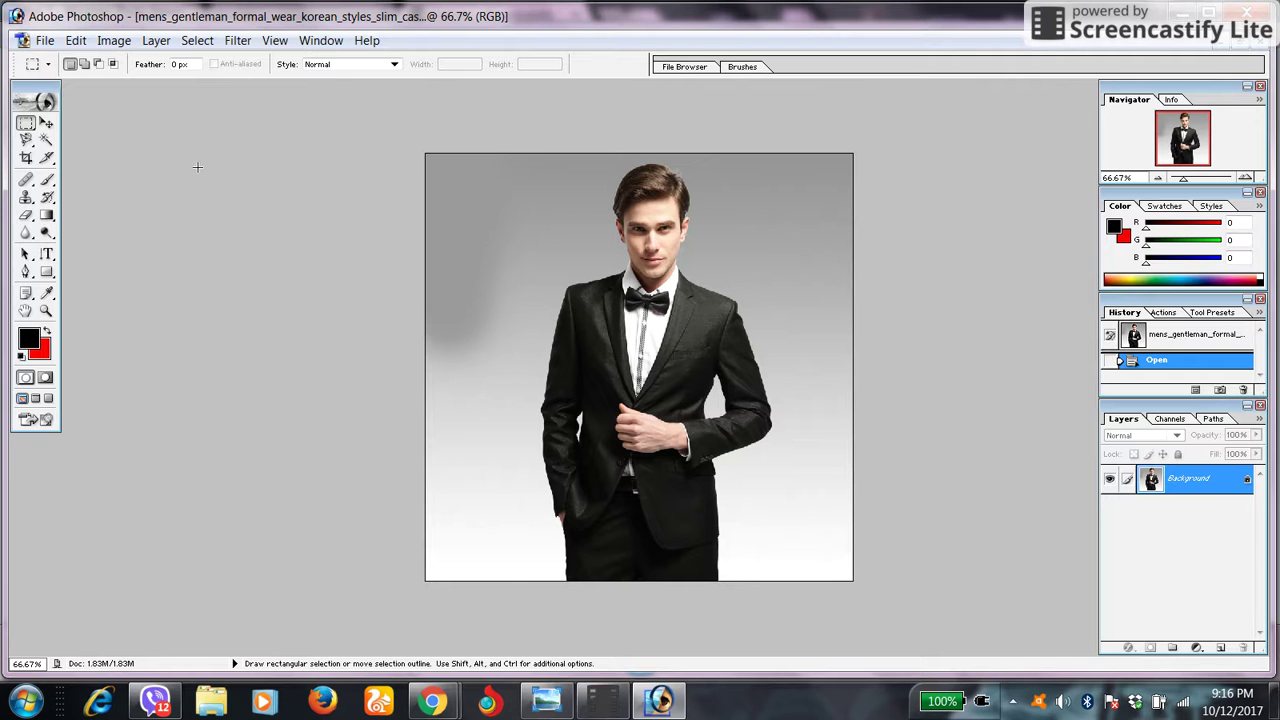
Select the man in the suit by tracing his outline with the Magnetic Lasso, and cut him from the background
click(28, 142)
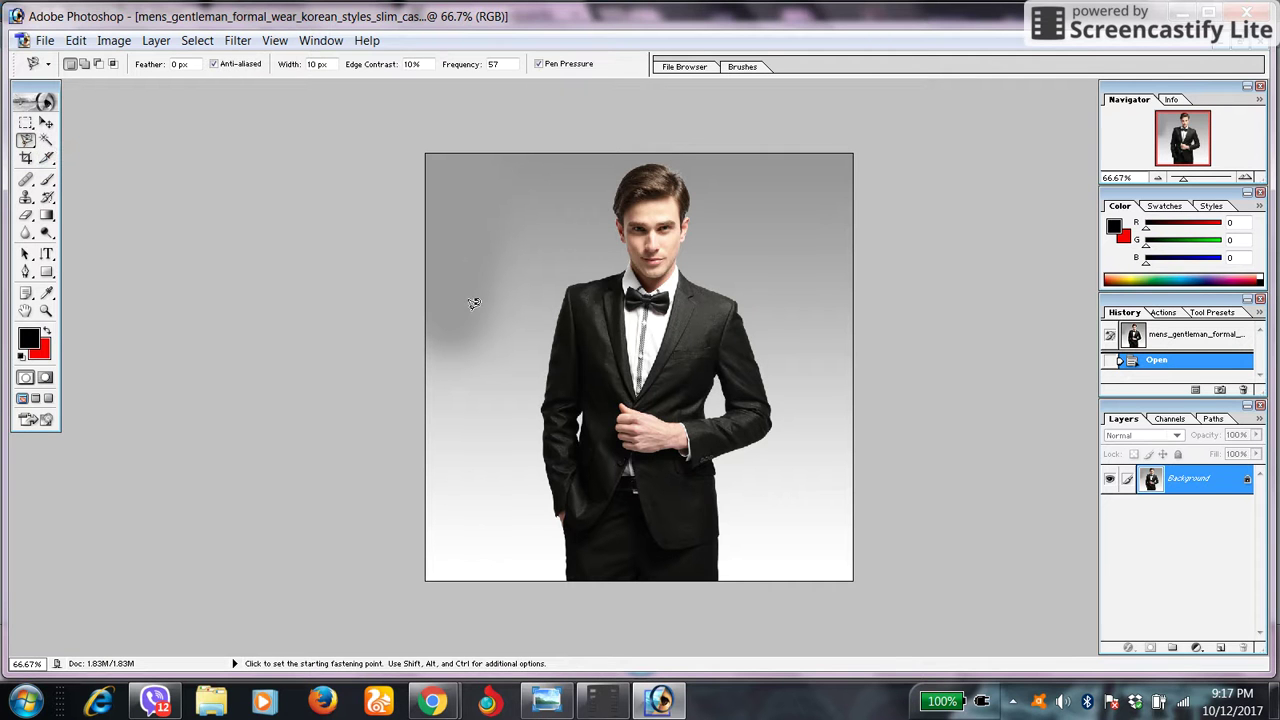
click(550, 360)
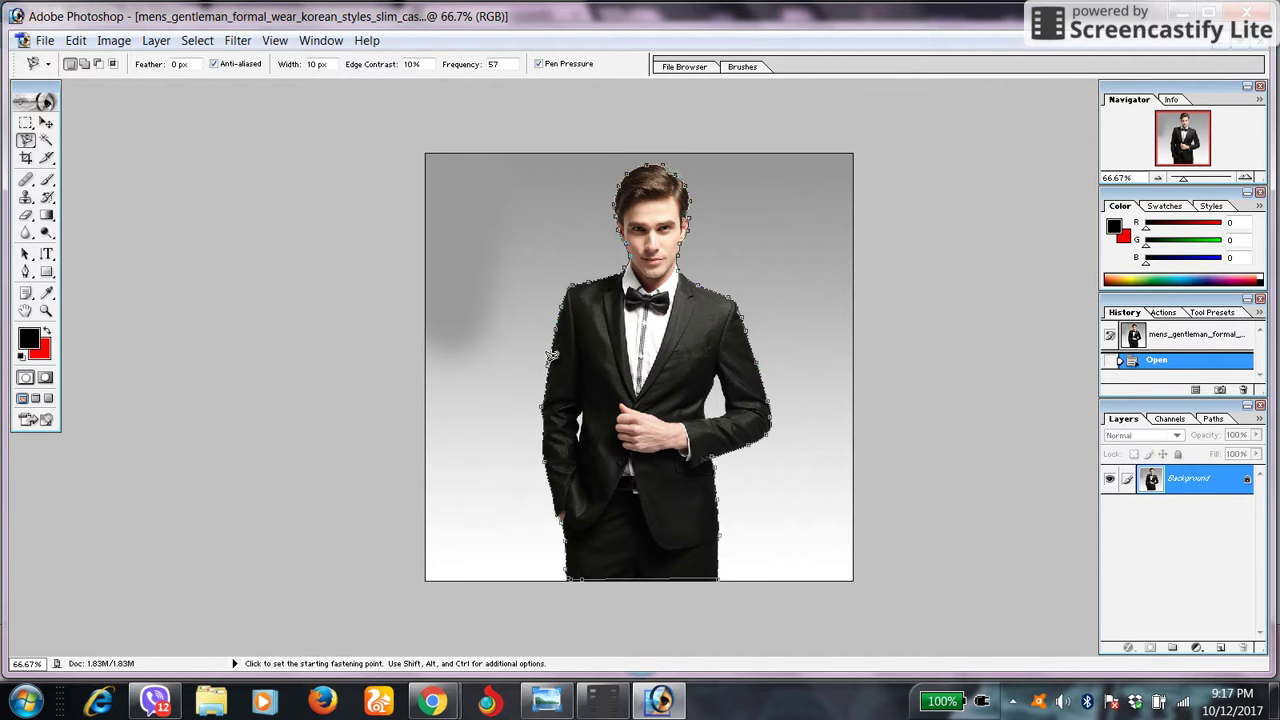
double_click(551, 355)
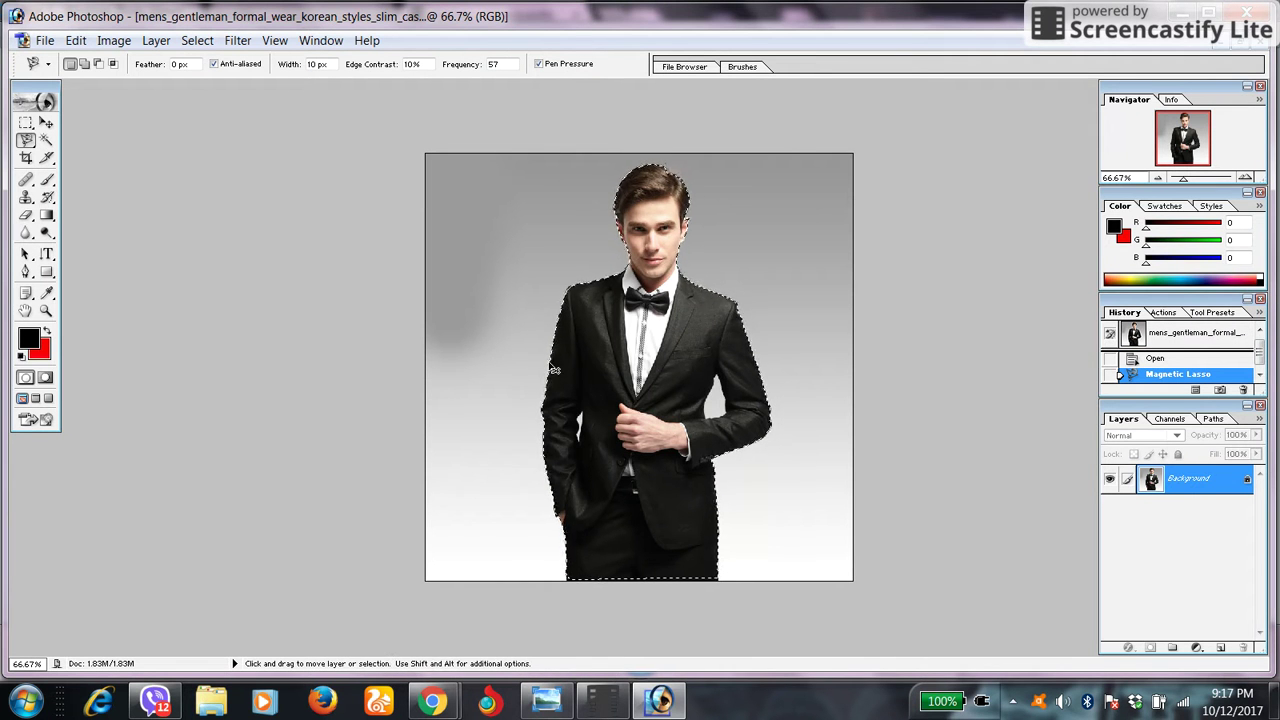
key(ctrl+x)
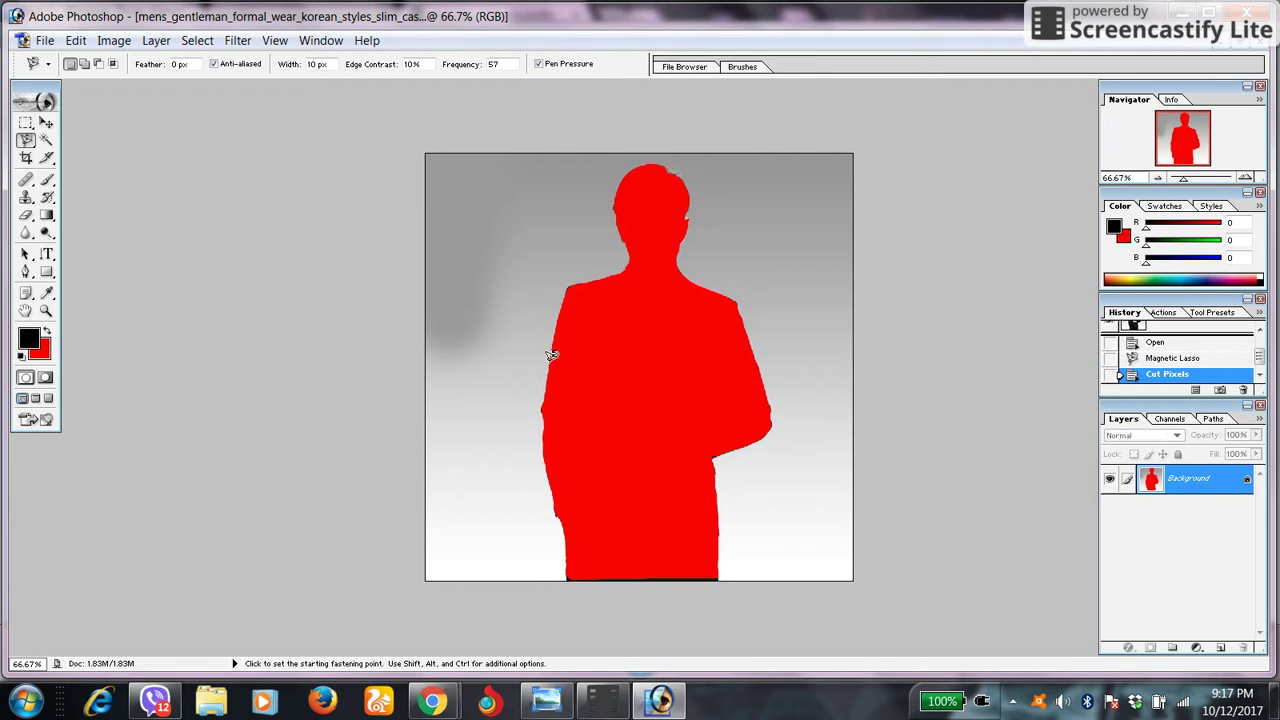
Minimize the portrait document, open the home JPEG from the Desktop, and center its window in the workspace
click(1225, 47)
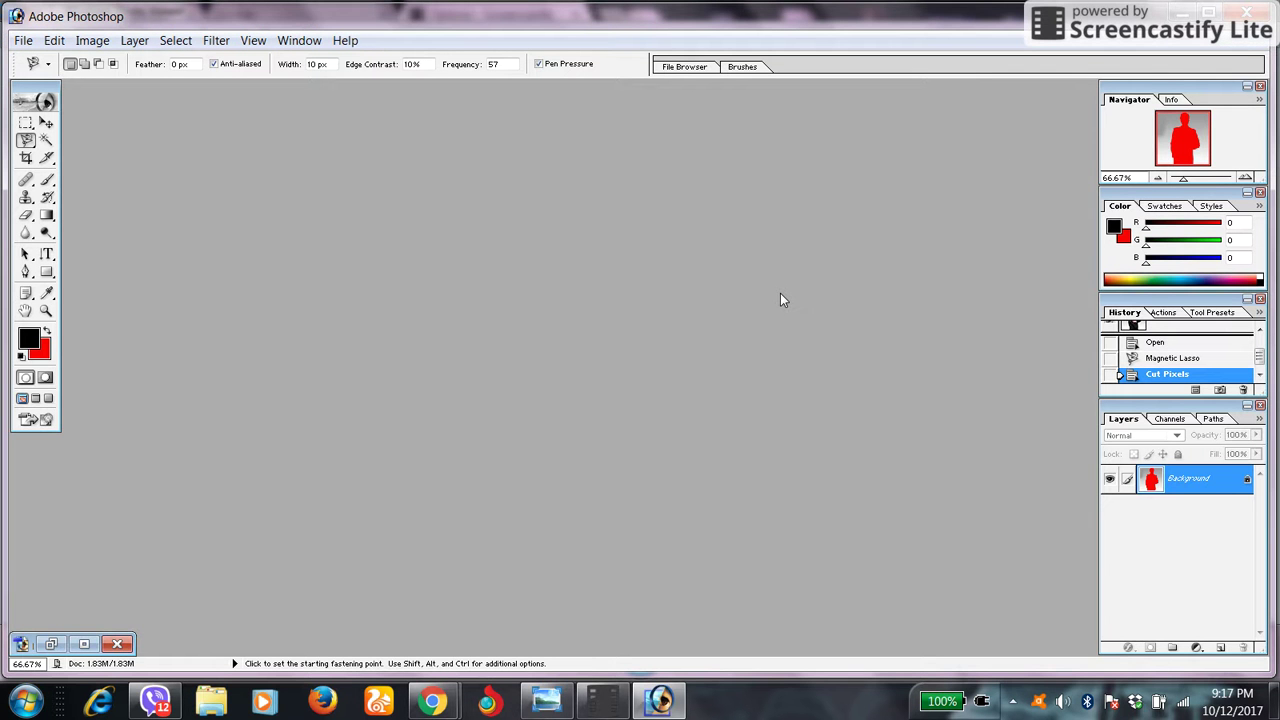
double_click(781, 295)
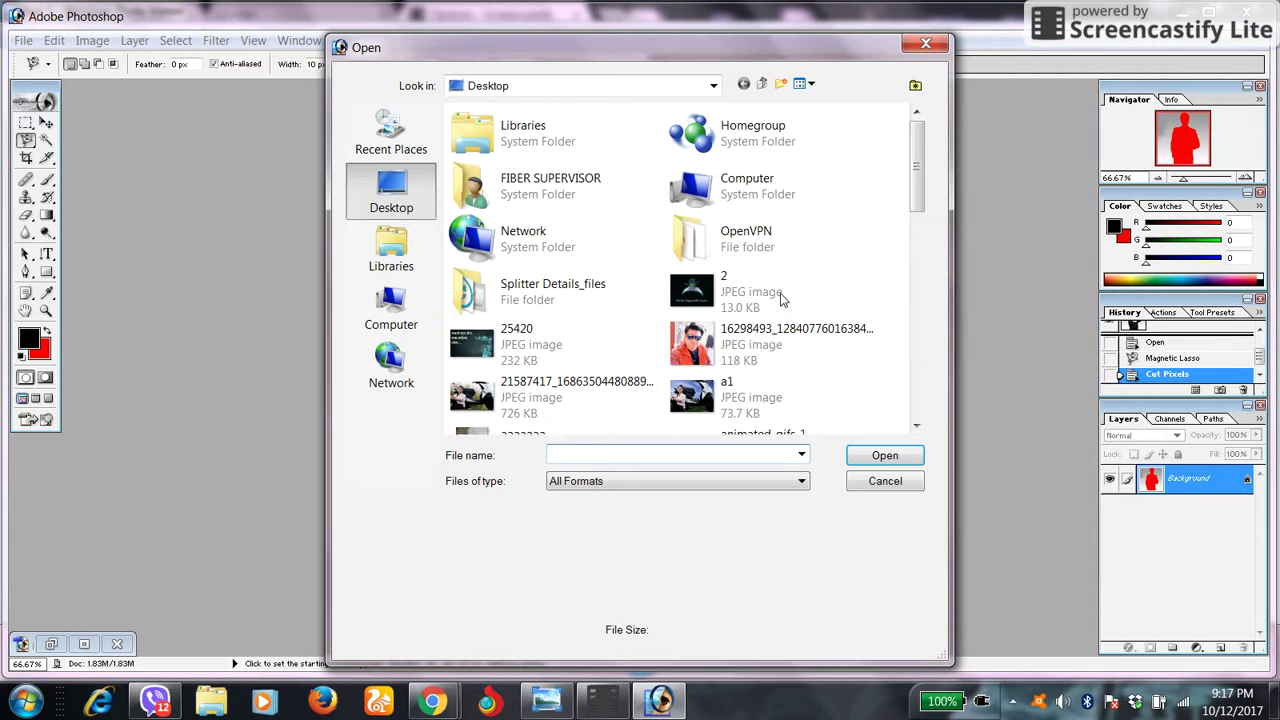
drag(919, 183, 920, 326)
click(540, 192)
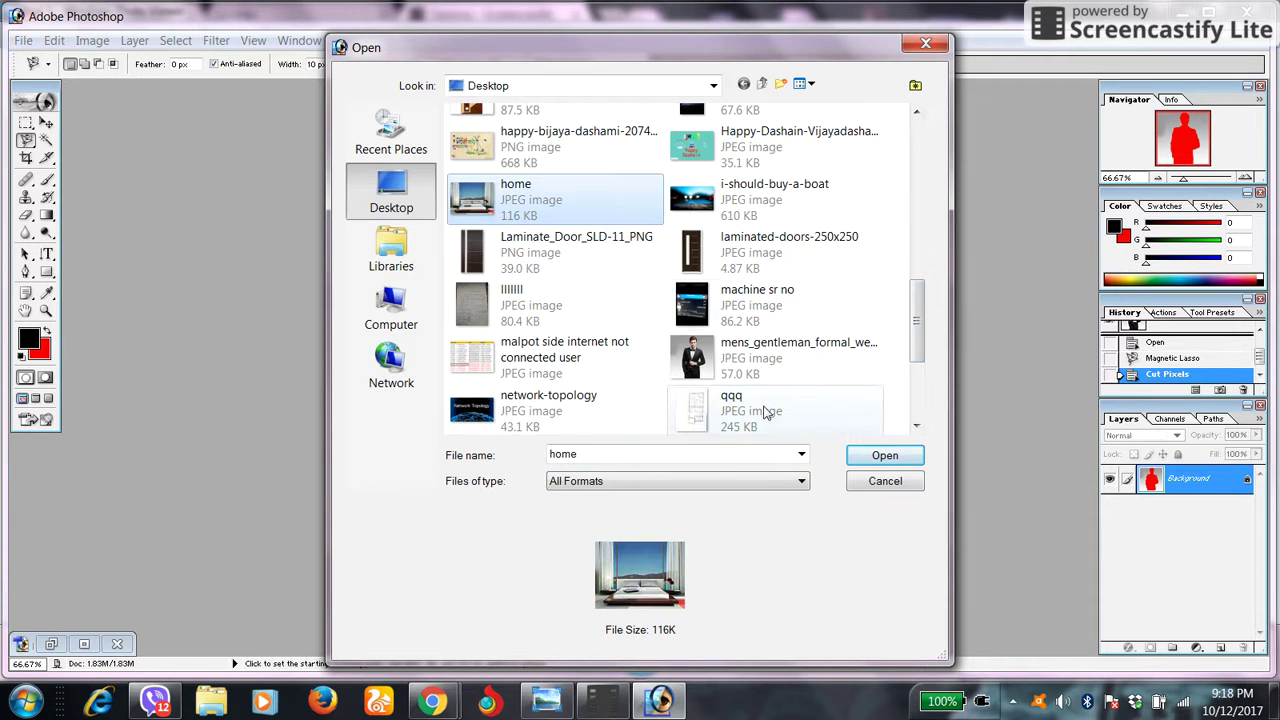
click(884, 455)
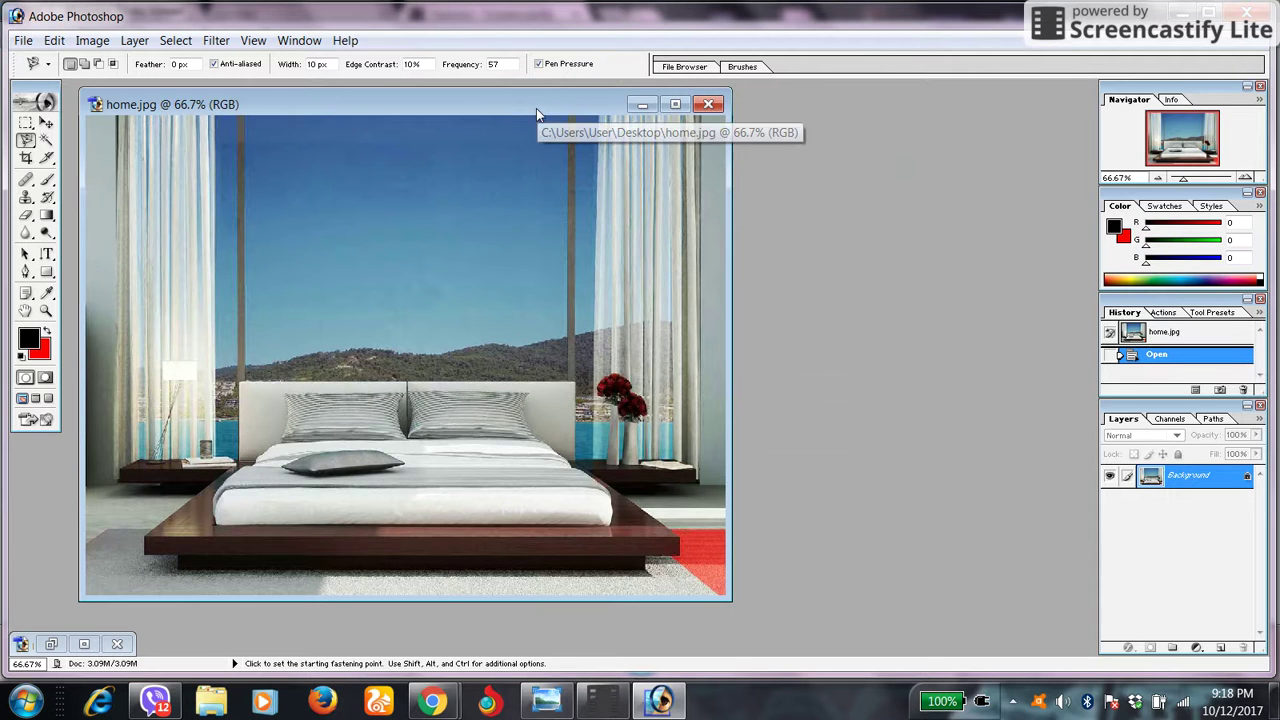
drag(536, 108, 769, 103)
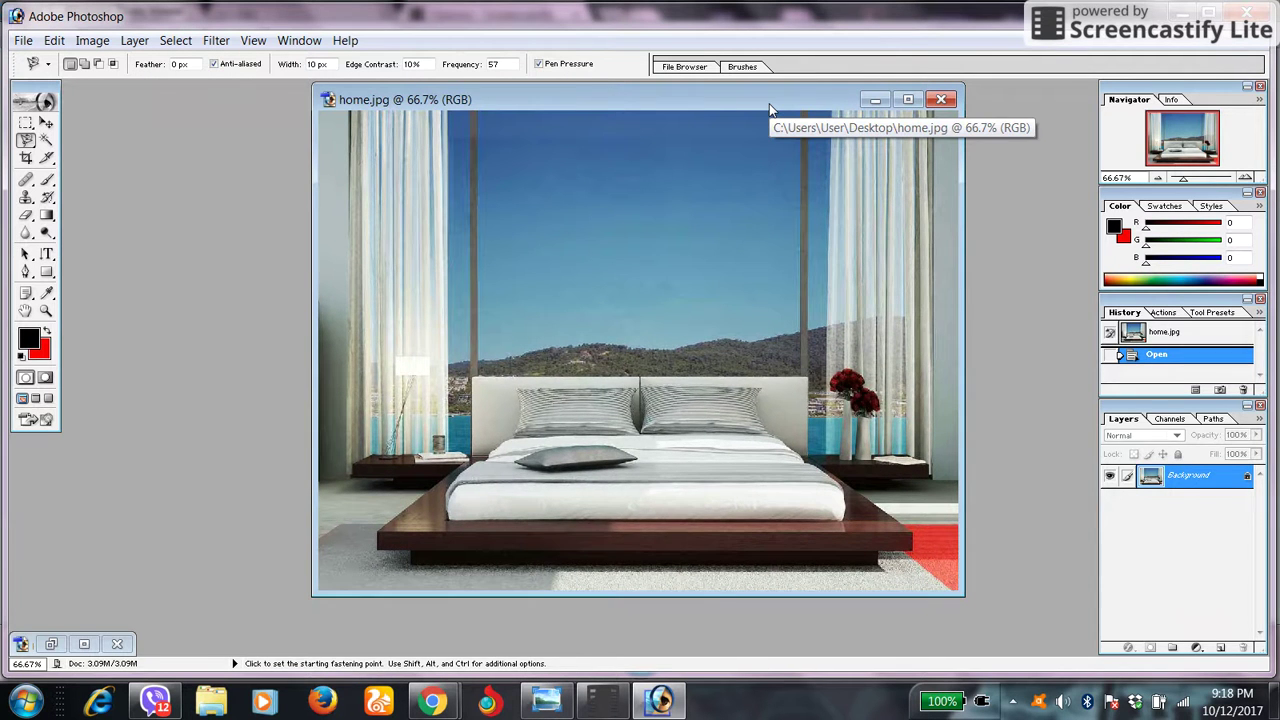
Paste the cut-out man into home.jpg and use Free Transform to move him down to Y 517 px, so he meets the lower image edge
key(ctrl+v)
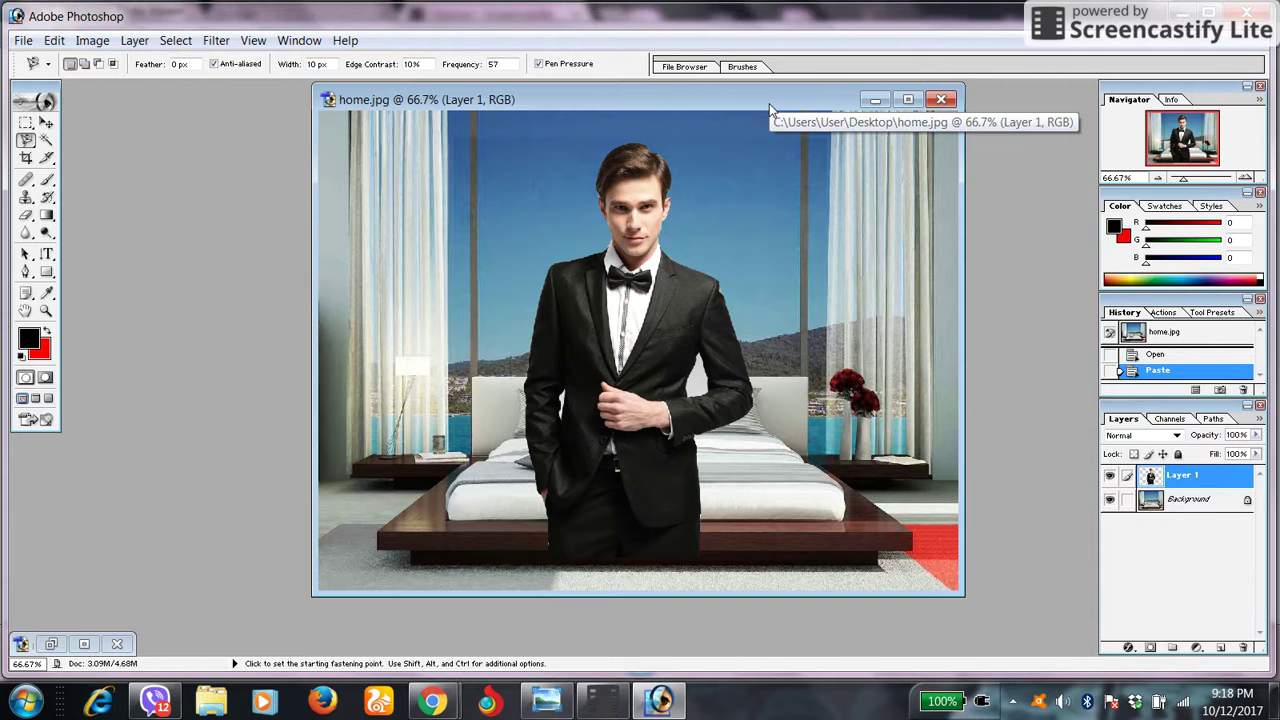
key(ctrl+t)
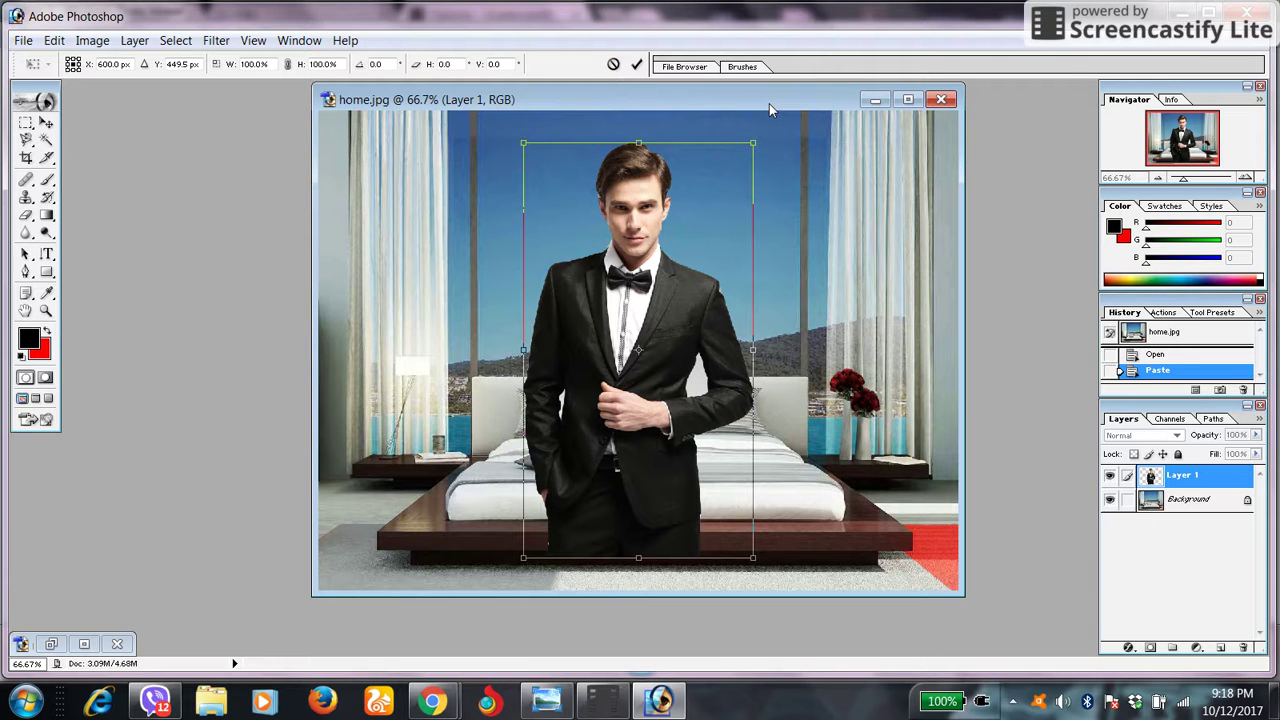
key(Up)
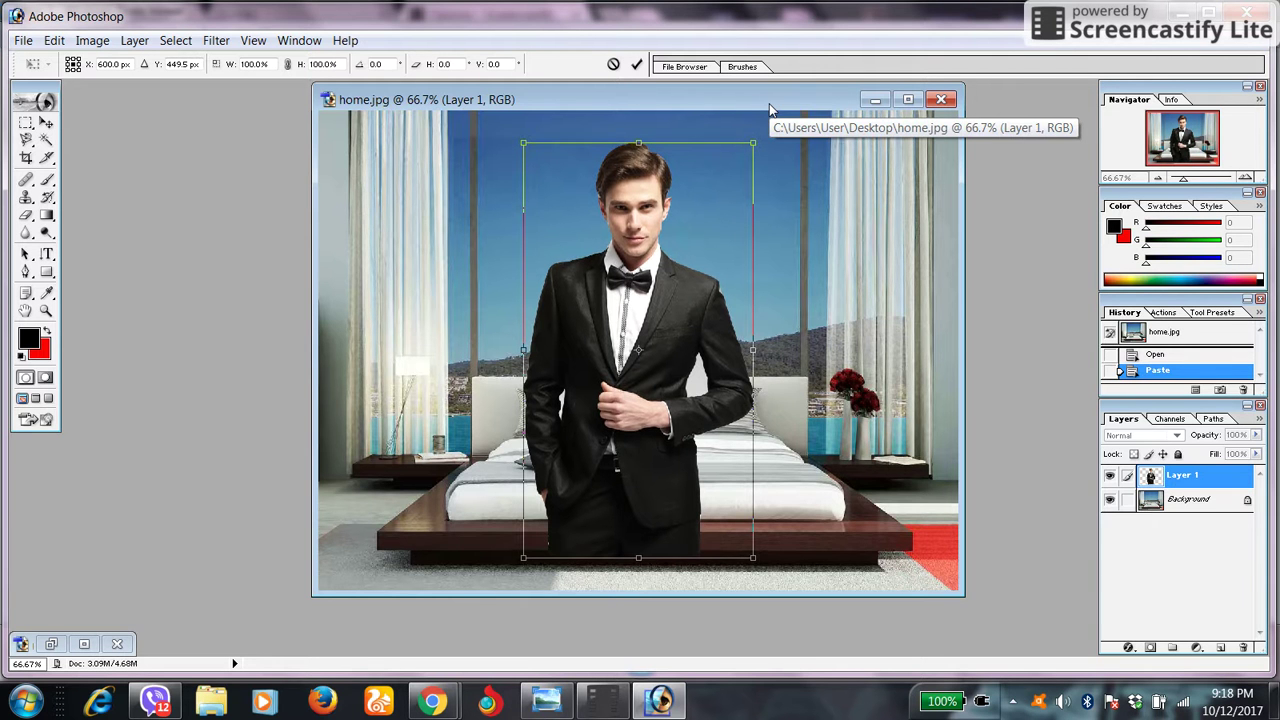
key(Up)
key(Up)
key(Up)
key(Up)
key(Up)
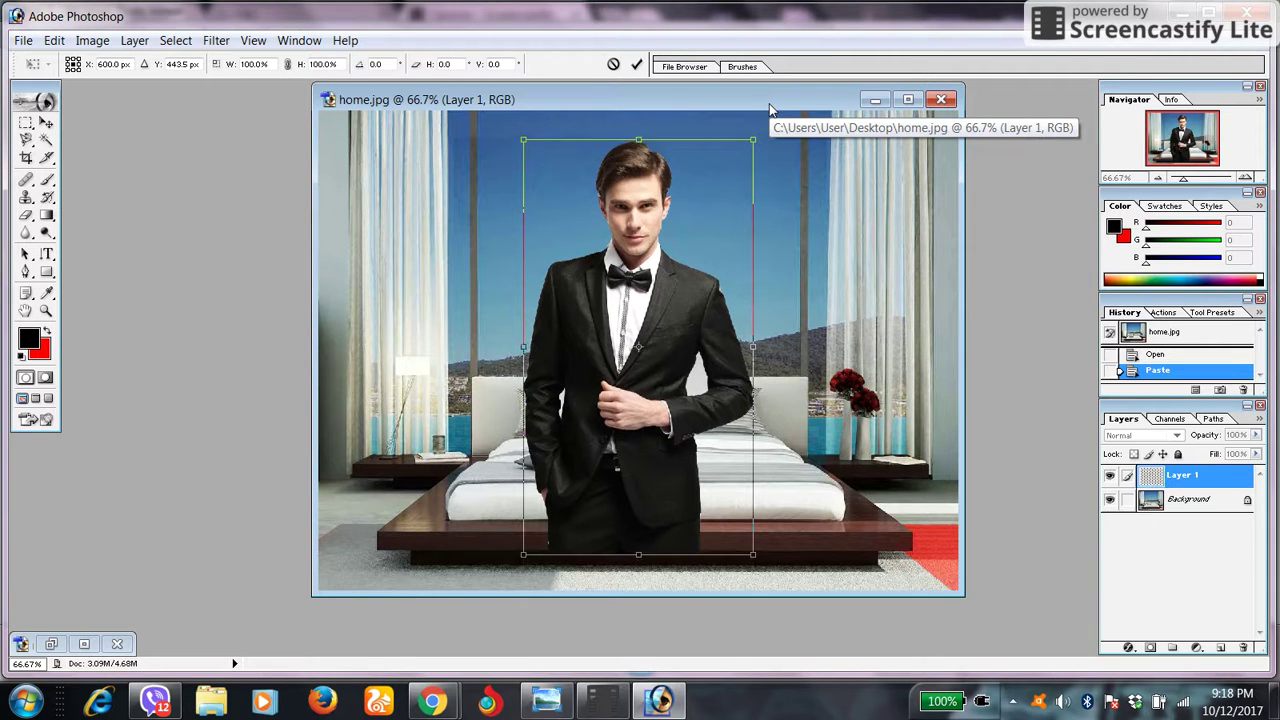
key(Down)
key(Down)
key(Down)
key(Down)
key(Down)
key(Down)
key(Down)
key(Down)
key(Down)
key(Down)
key(Down)
key(Down)
key(Down)
key(Down)
key(Down)
key(Down)
key(Down)
key(Down)
key(Down)
key(Down)
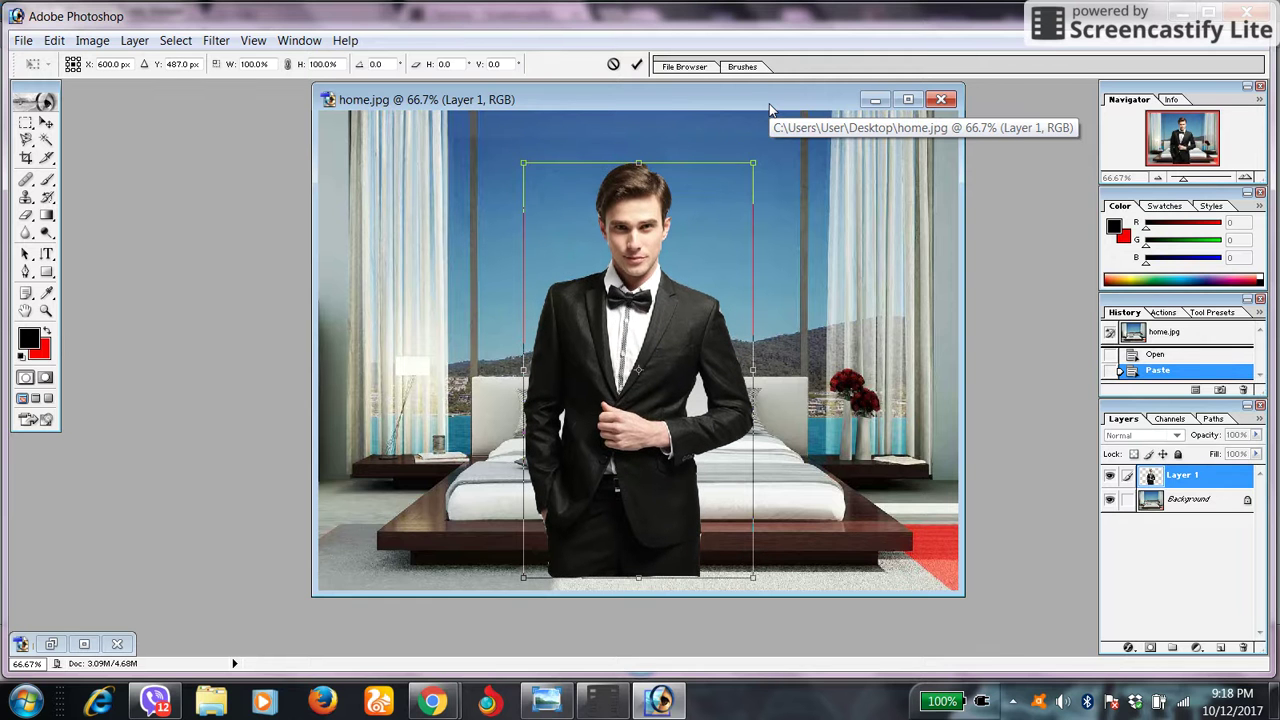
key(Down)
key(Down)
key(Down)
key(Down)
key(Down)
key(Down)
key(Down)
key(Down)
key(Down)
key(Down)
key(Down)
key(Down)
key(Down)
key(Down)
key(Down)
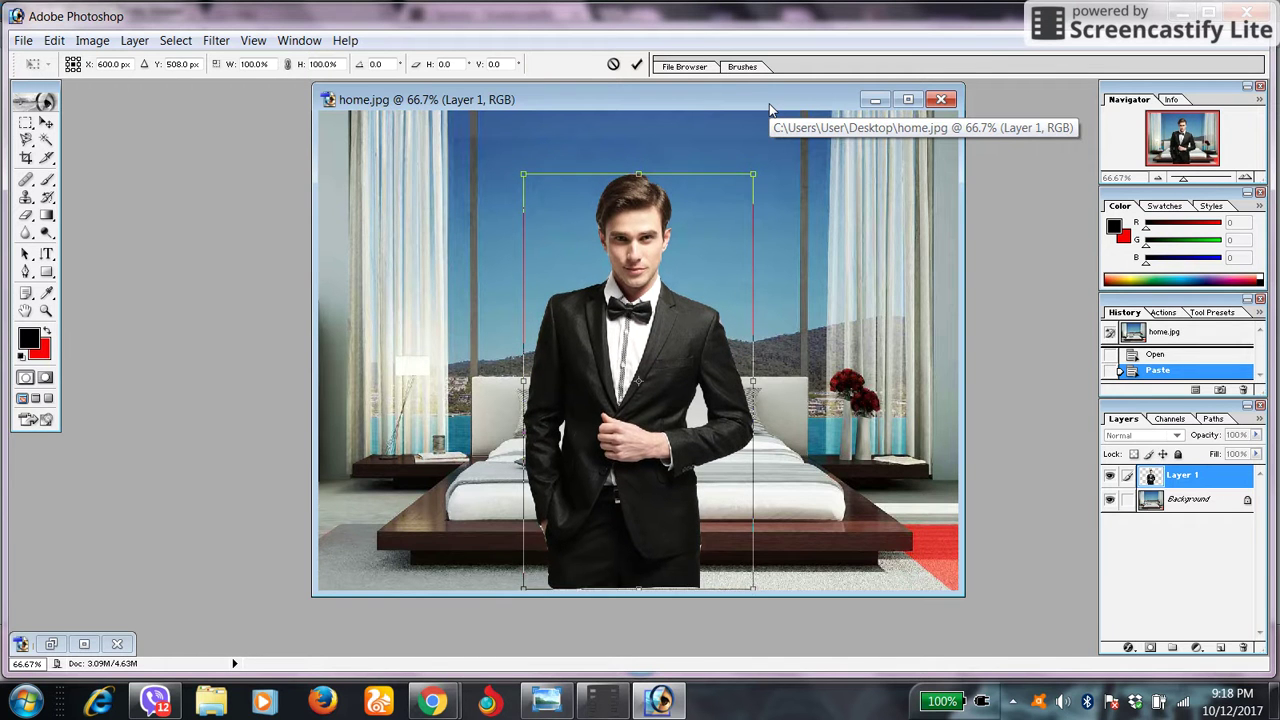
key(Down)
key(Down)
key(Down)
key(Down)
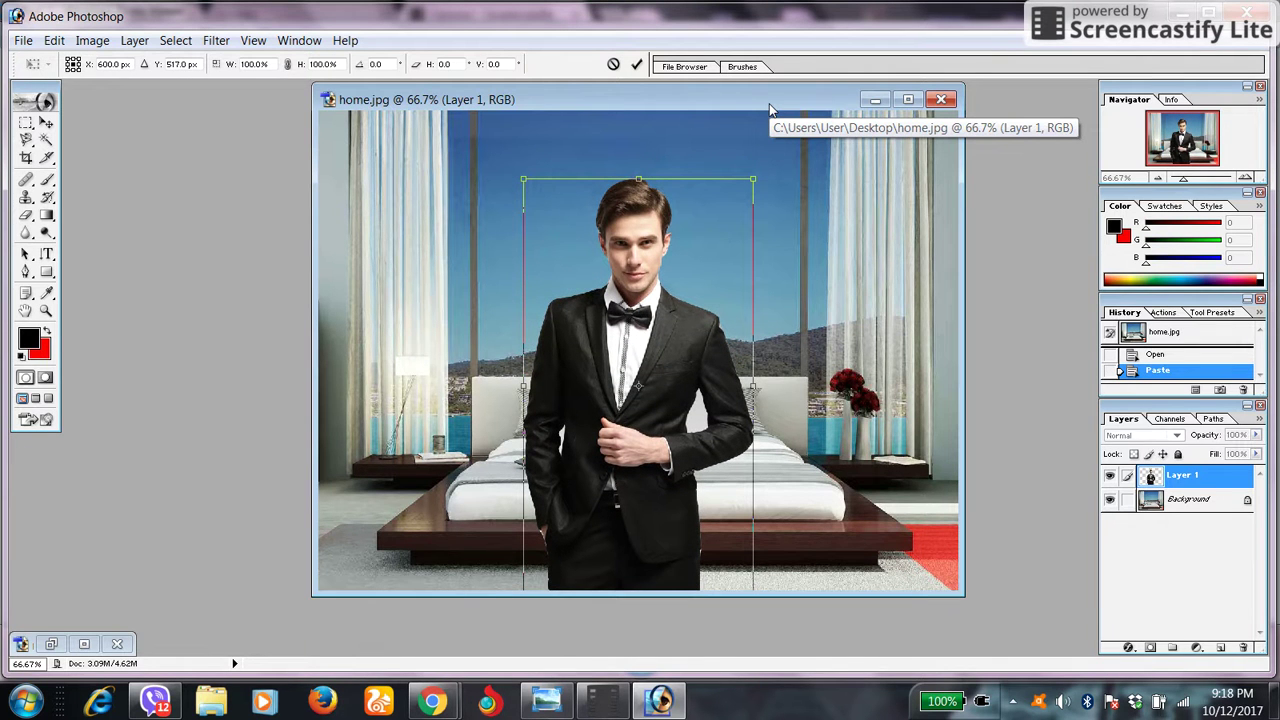
key(Return)
Clear the leftover background in the gaps between the man's arms and body using the Magic Wand, then deselect
key(l)
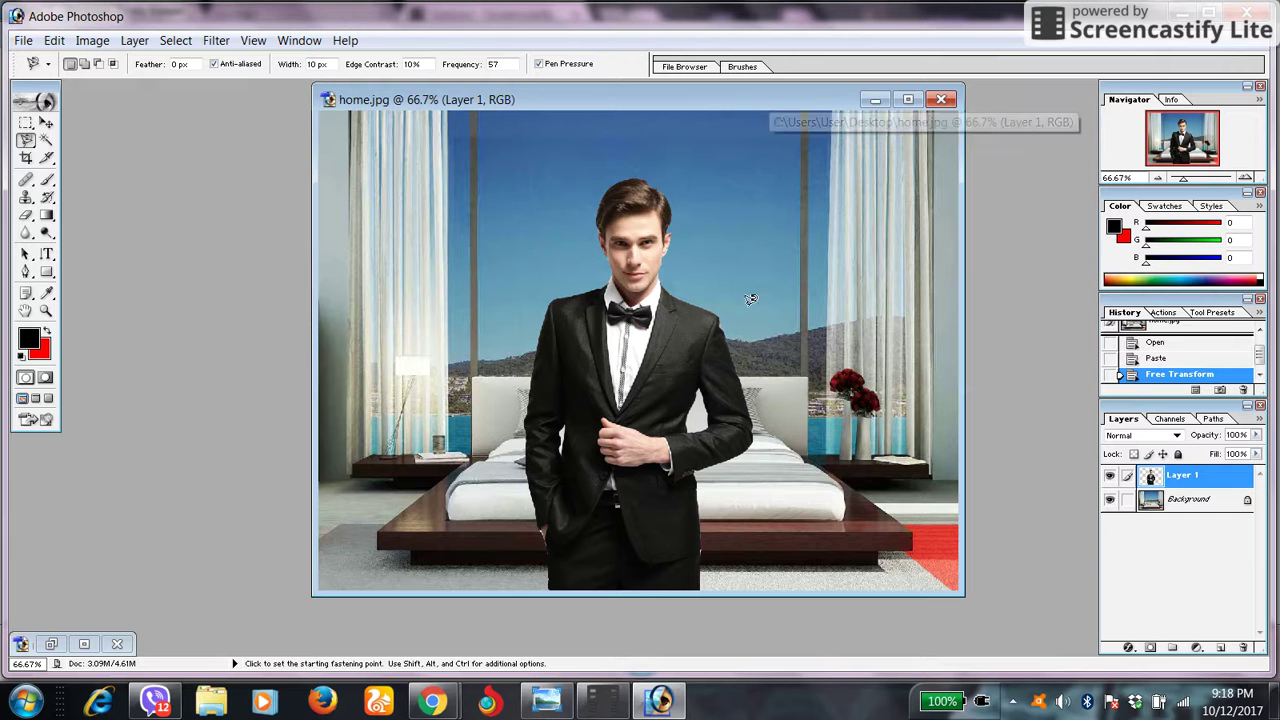
click(46, 140)
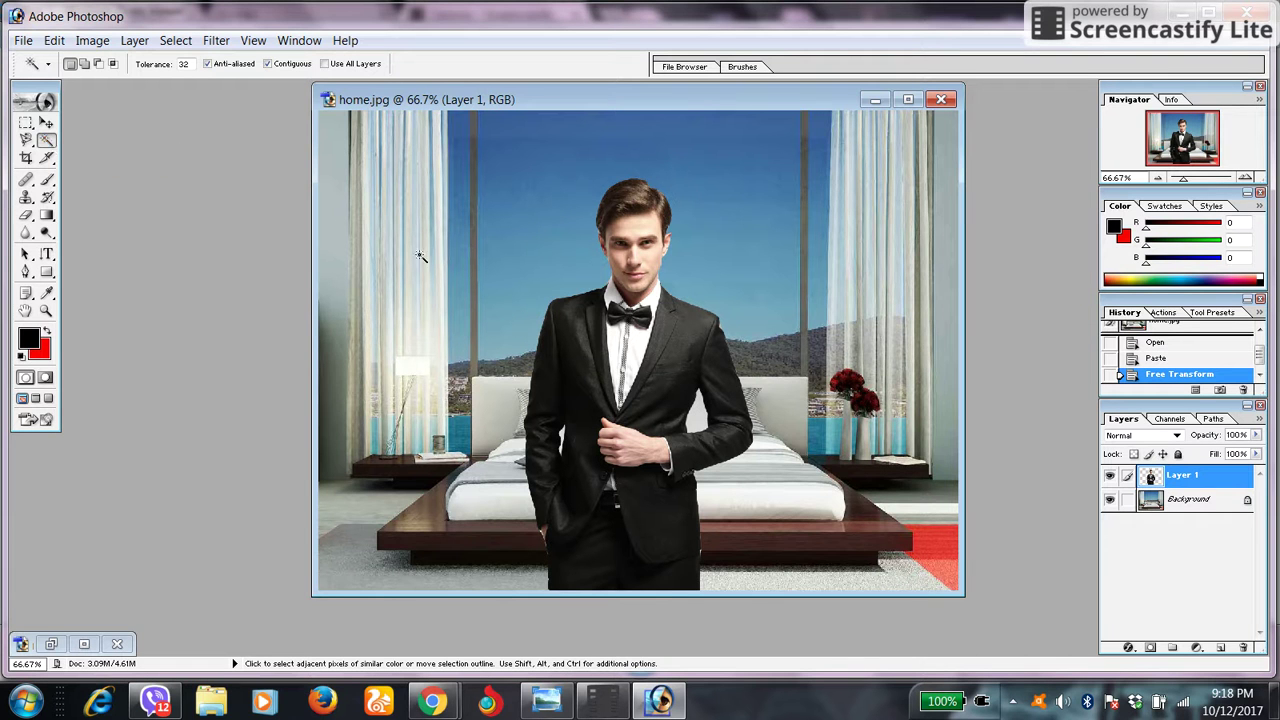
click(697, 412)
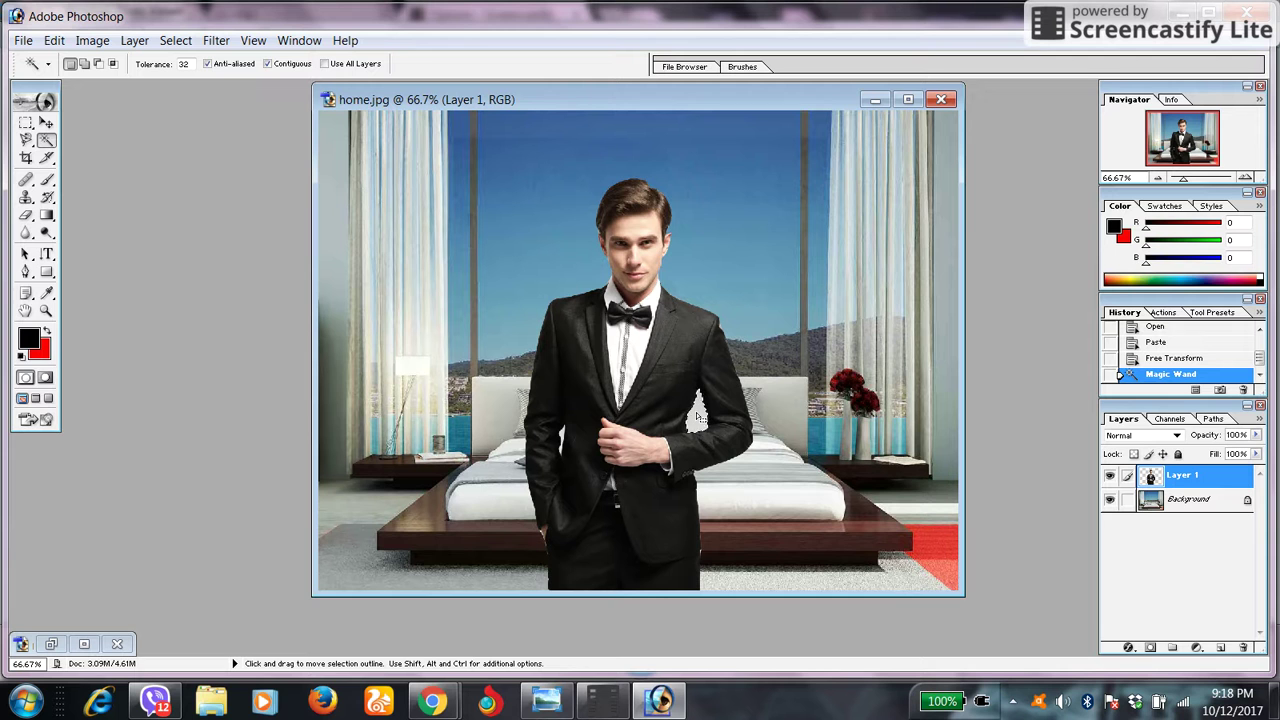
key(Delete)
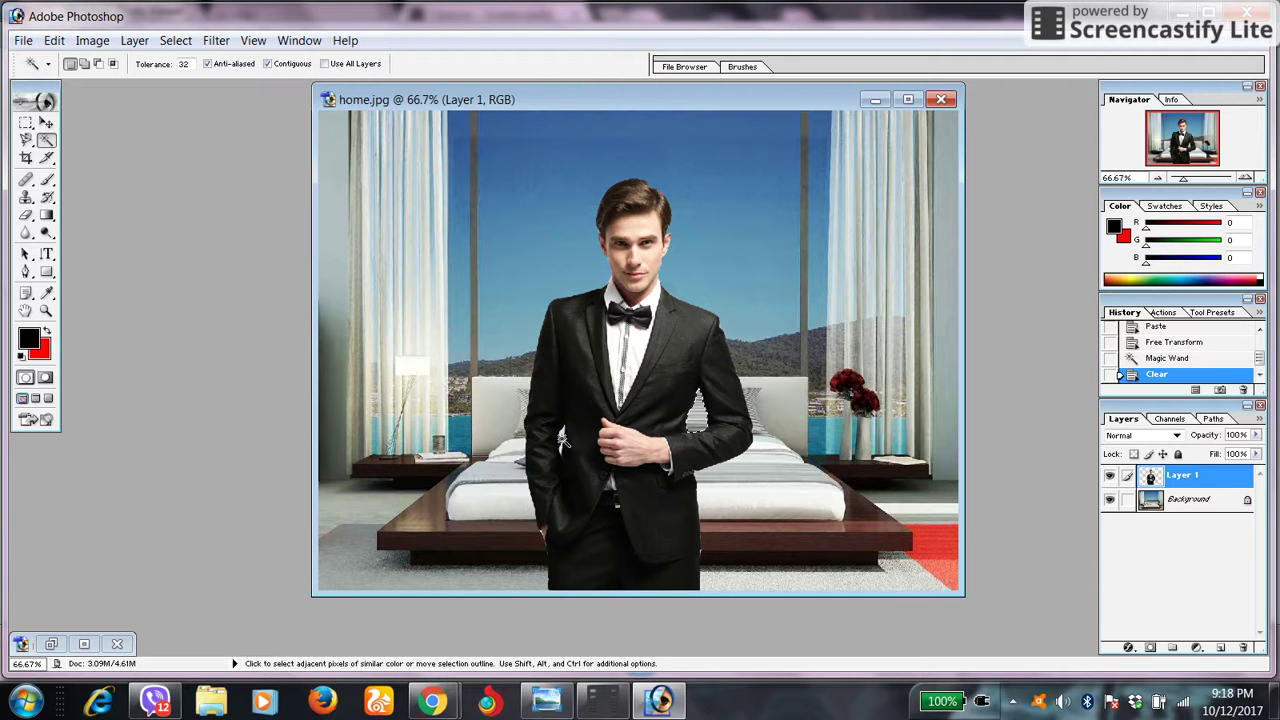
click(562, 440)
key(Delete)
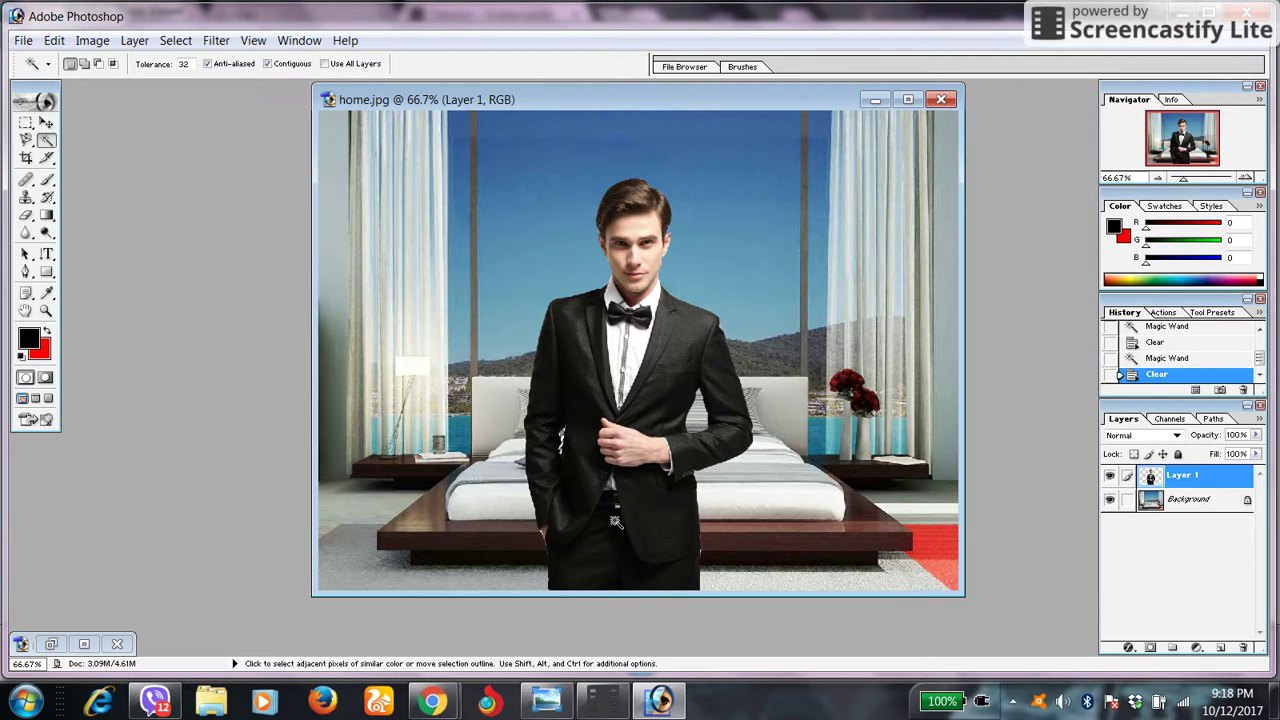
click(26, 122)
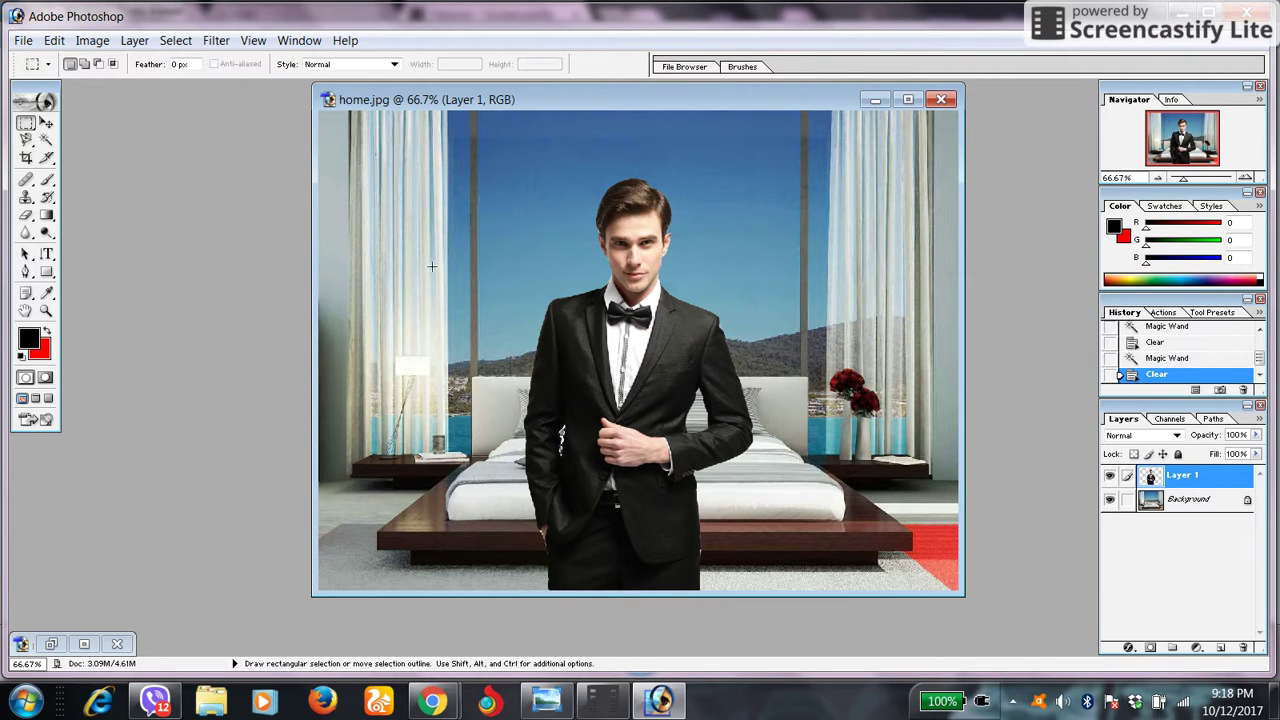
click(508, 297)
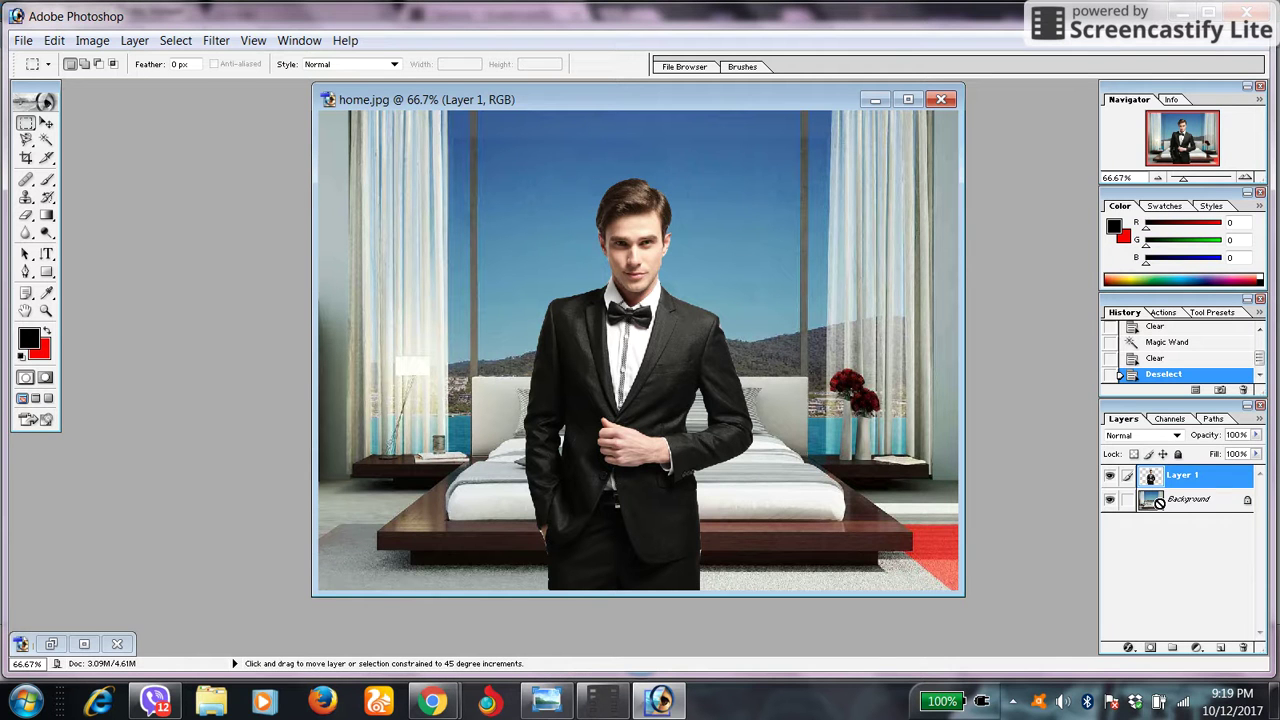
Merge the visible layers, combining the man with the bedroom background
key(ctrl+shift+e)
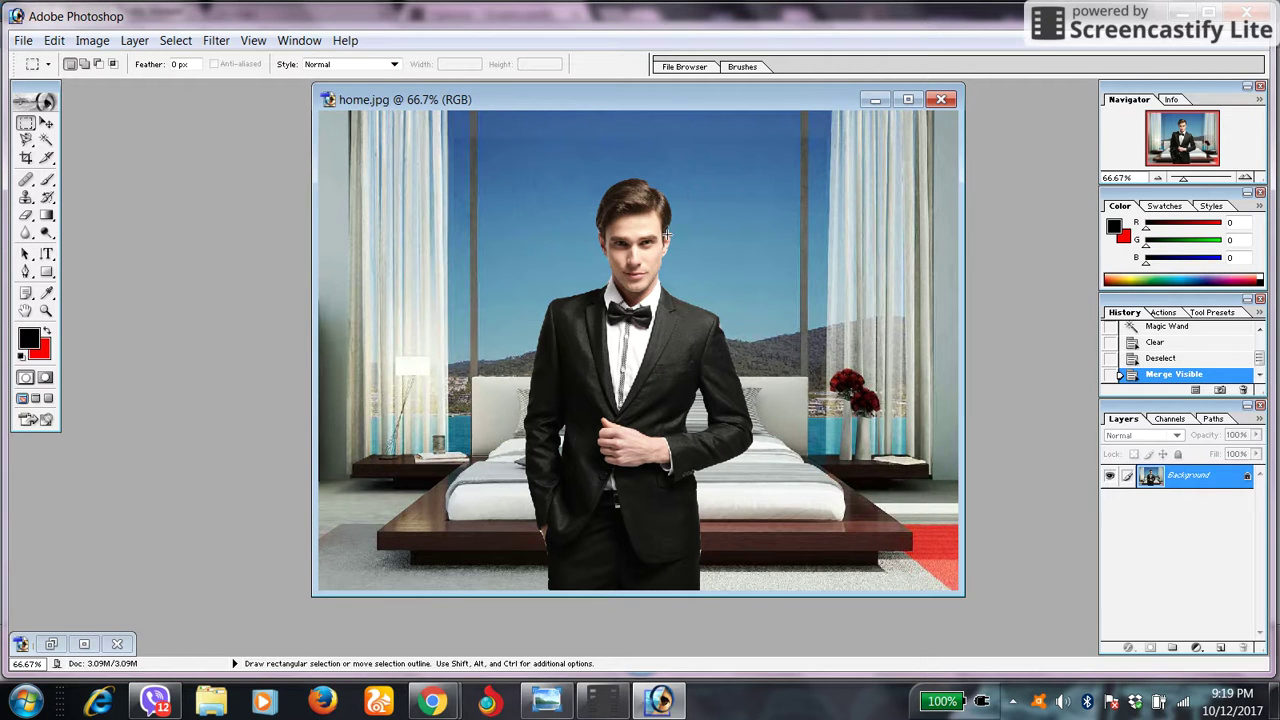
key(alt)
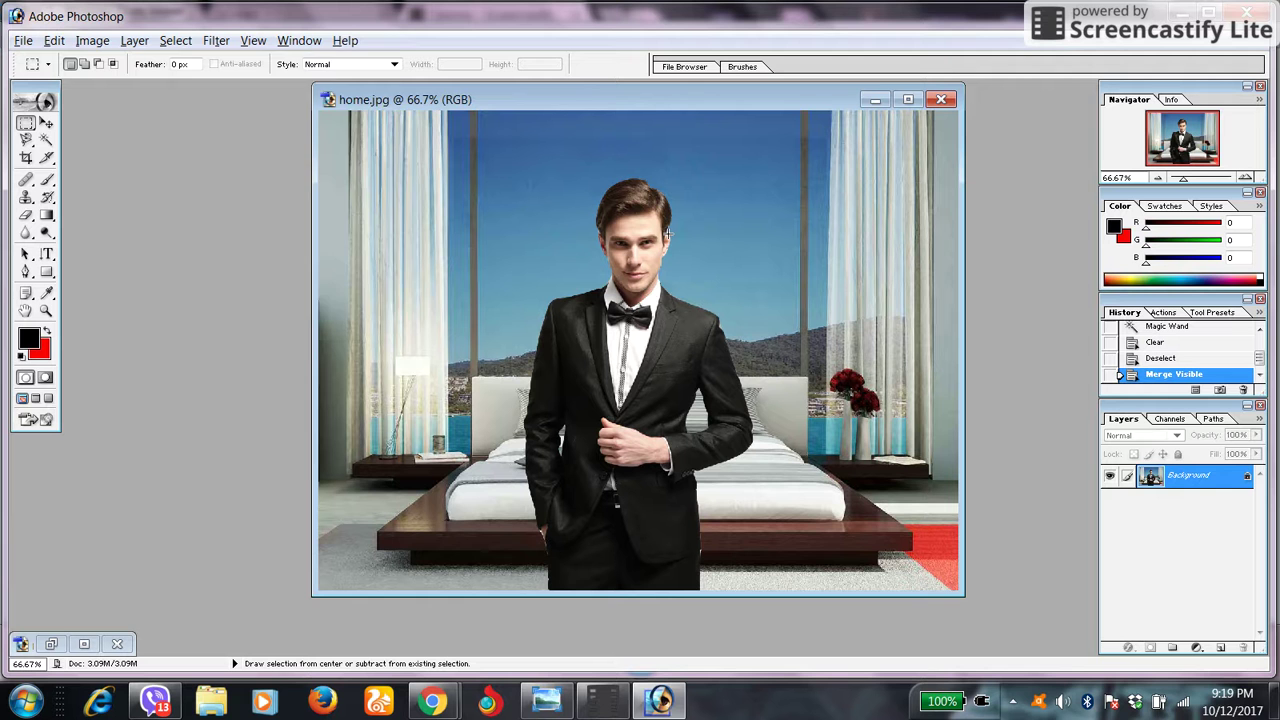
key(alt+s)
key(Escape)
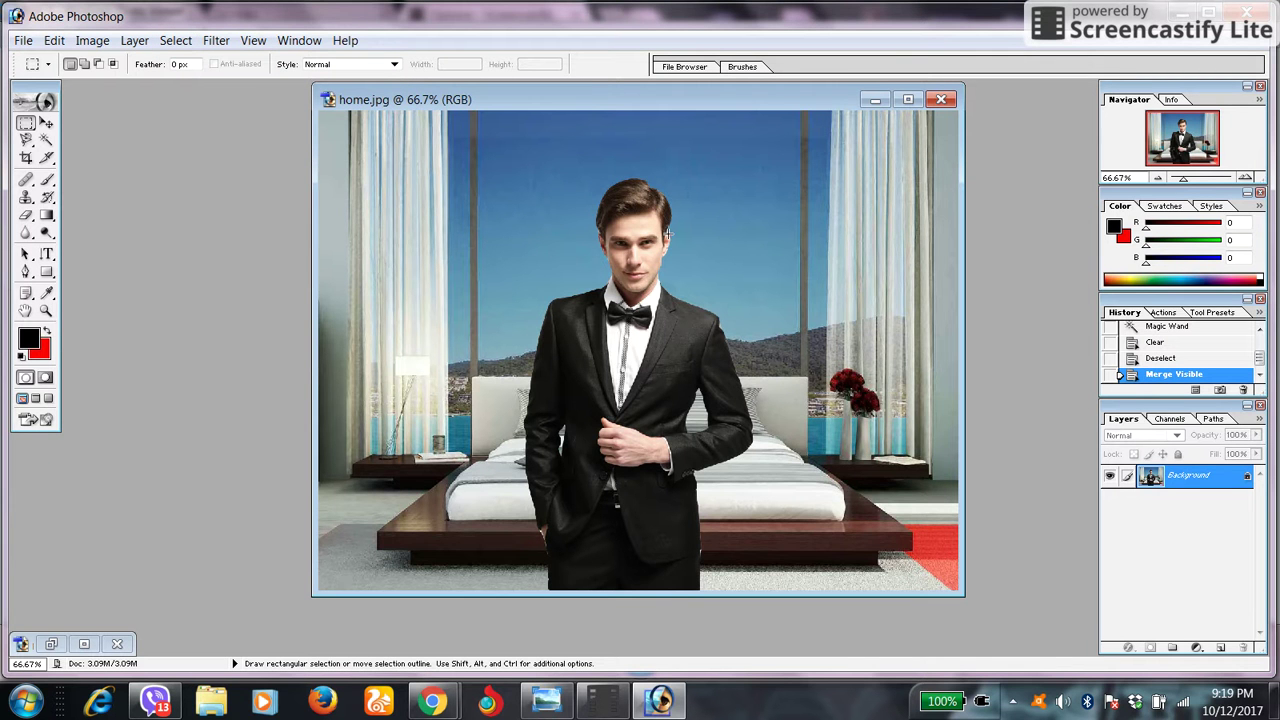
key(super+d)
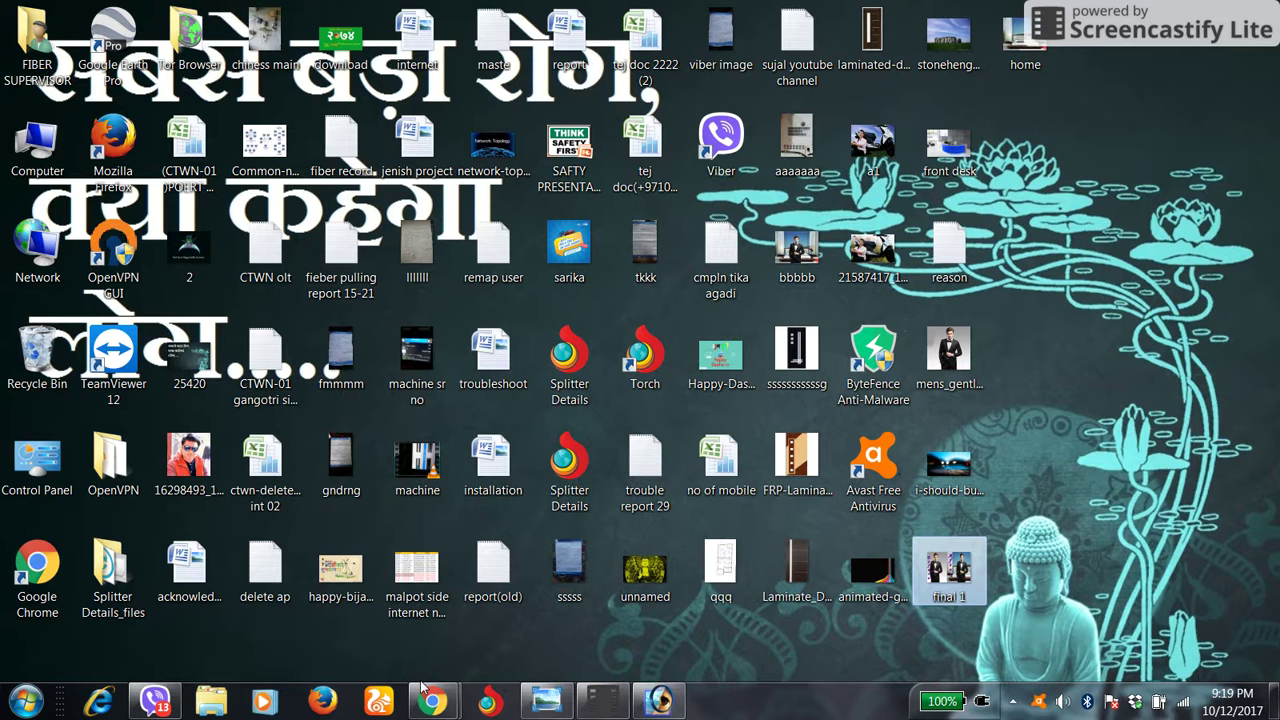
mouse_move(432, 700)
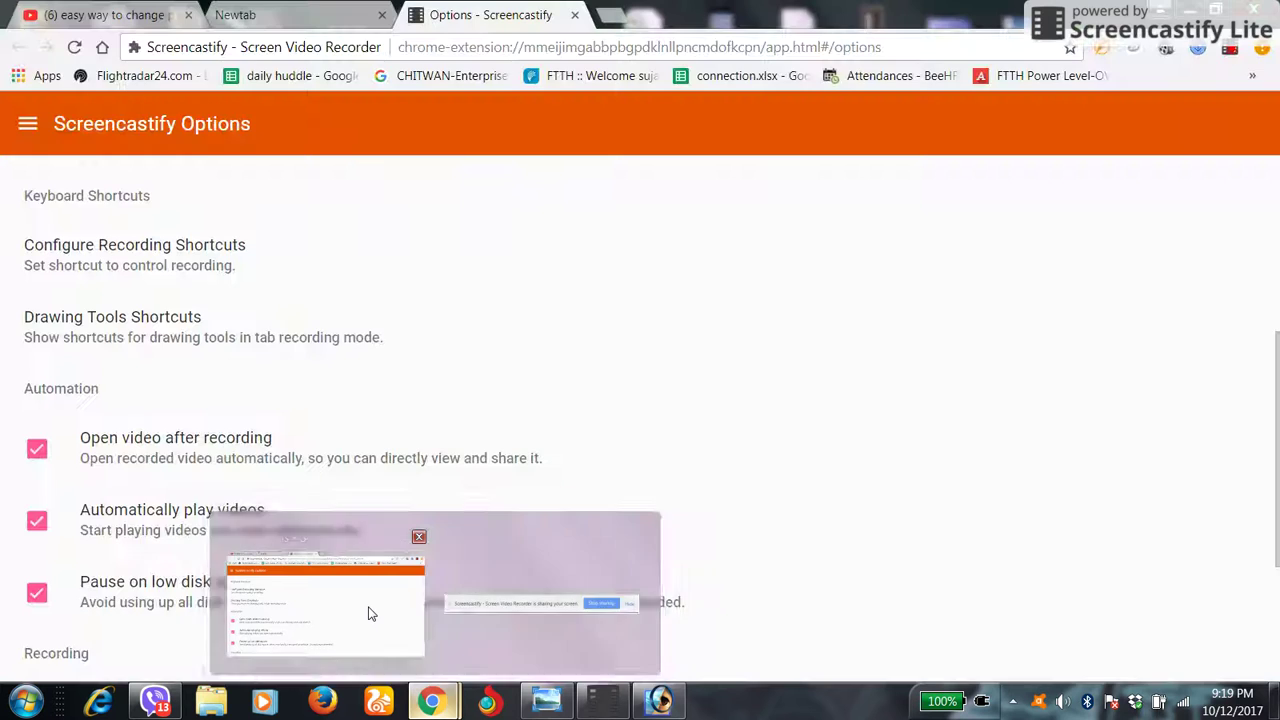
click(368, 614)
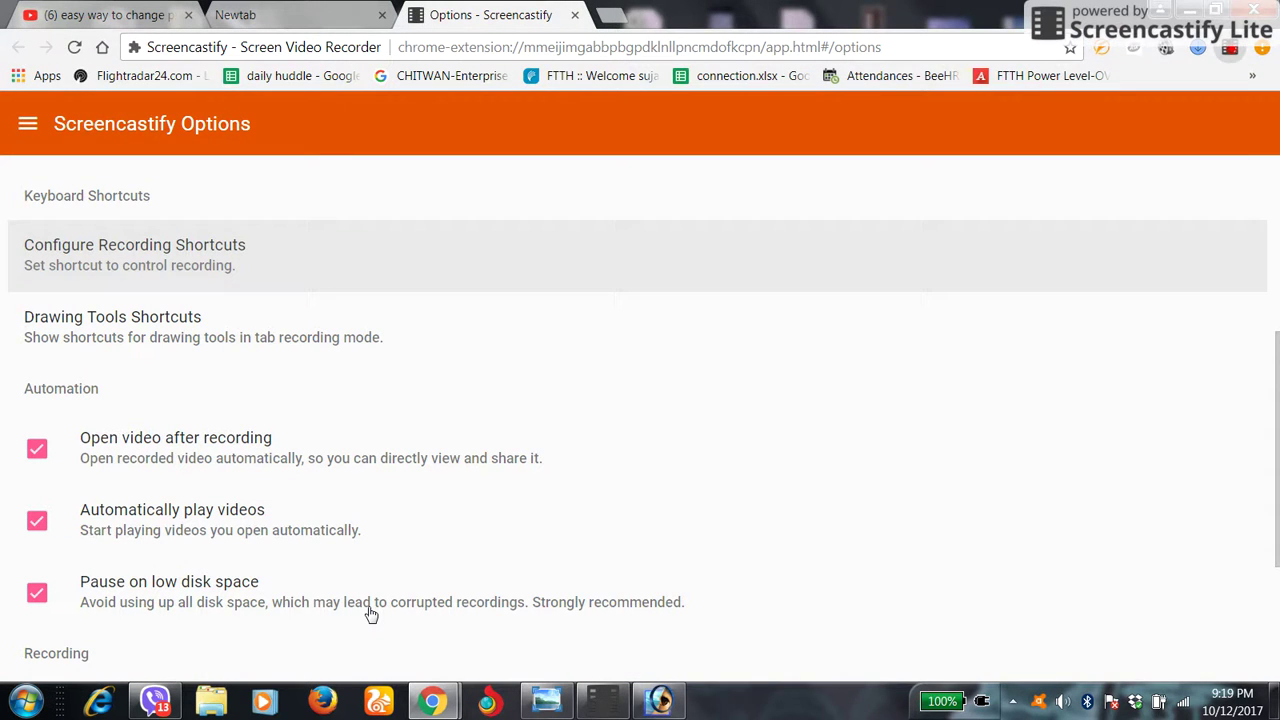